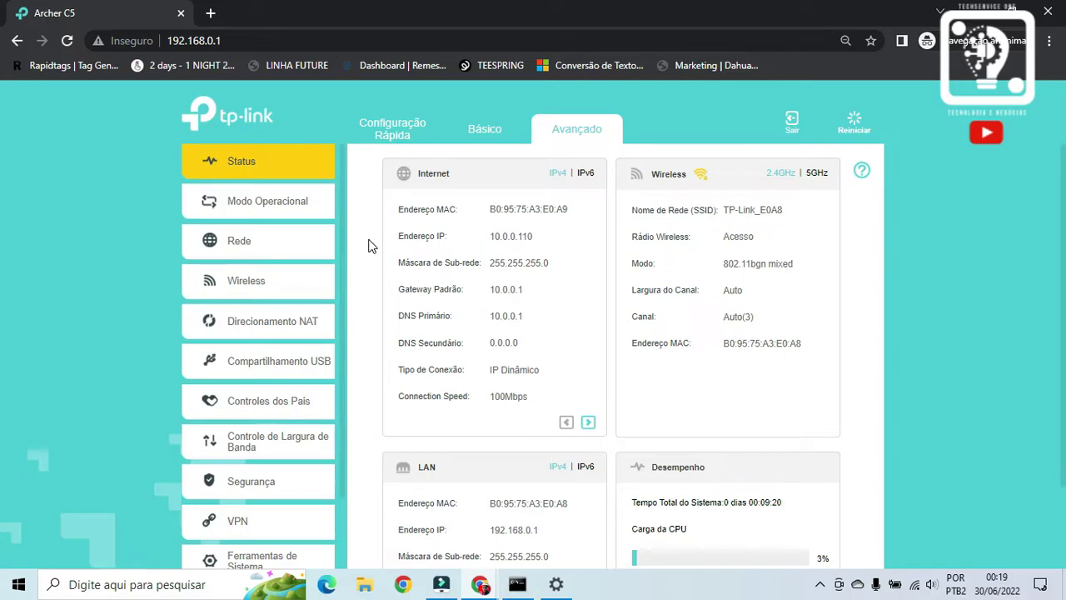
Start a new interface group in the advanced network settings, containing LAN1 and Wi-Fi_2.4G.
left_click(571, 131)
left_click(568, 137)
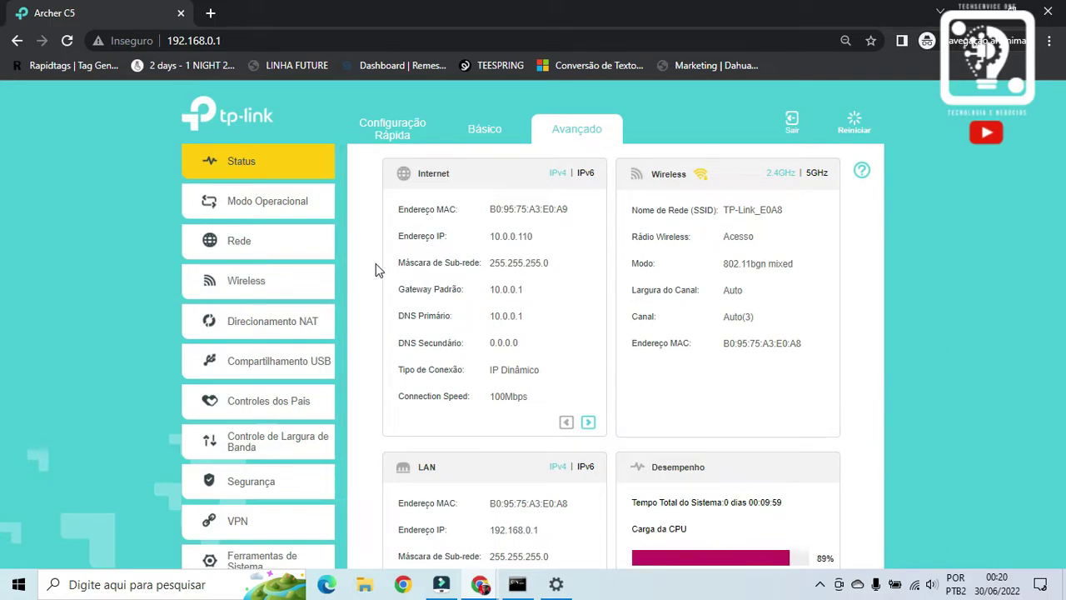
left_click(250, 243)
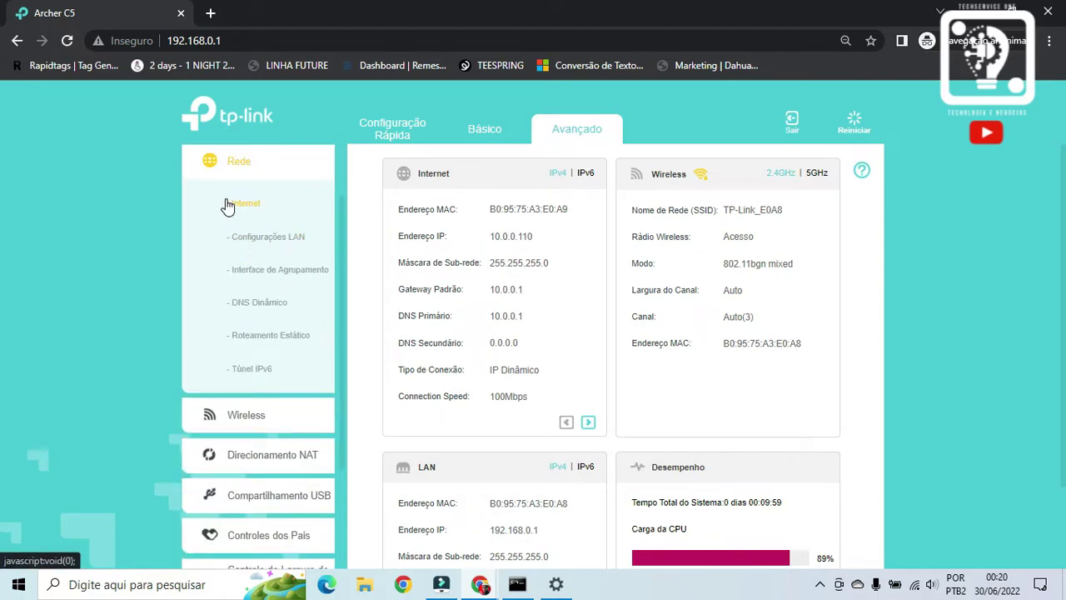
left_click(269, 268)
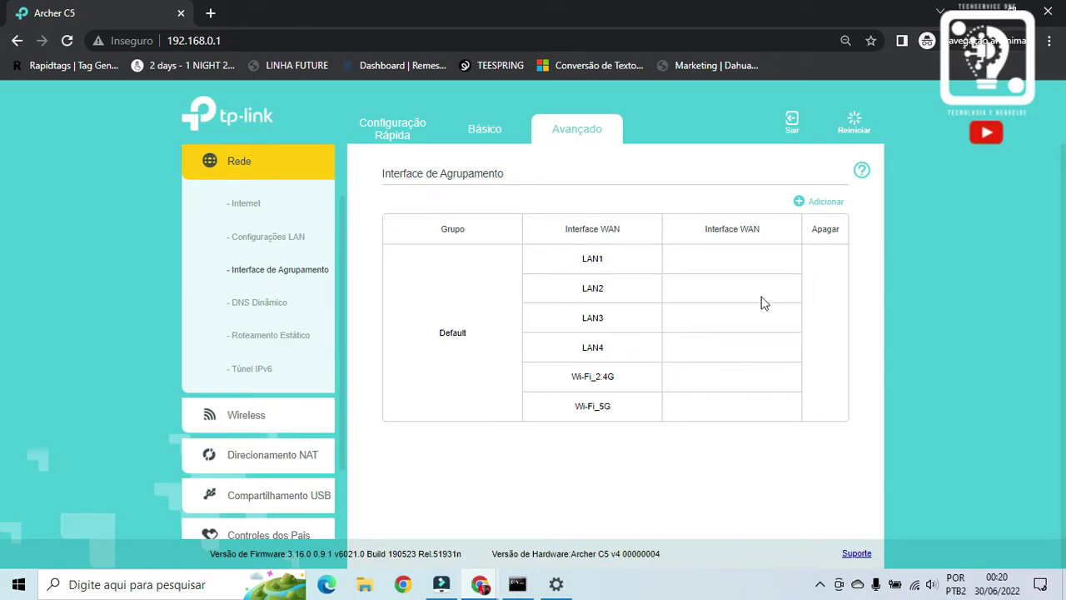
left_click(814, 200)
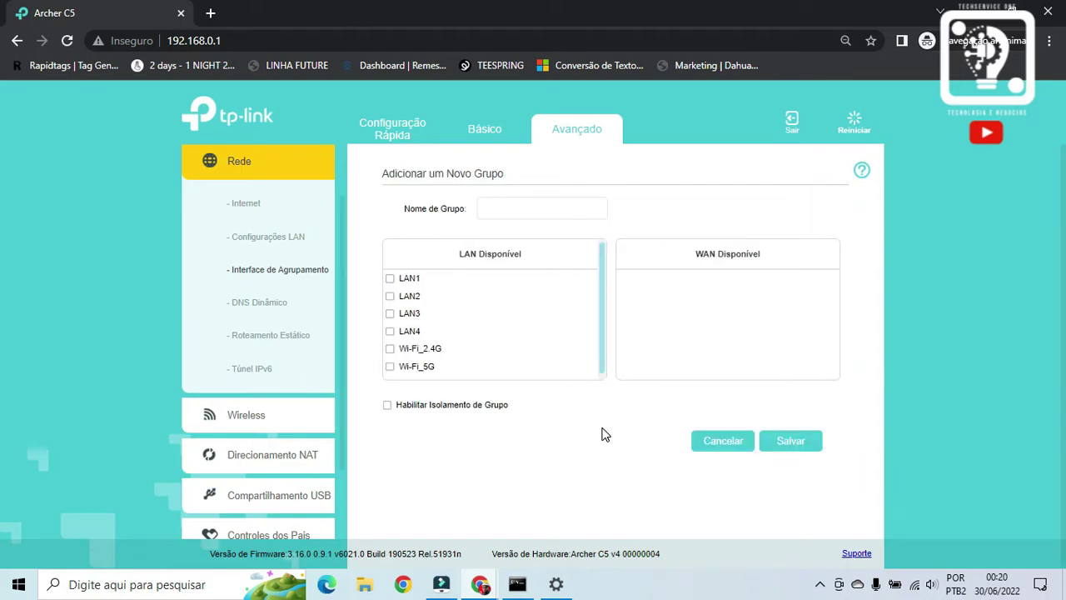
left_click(389, 278)
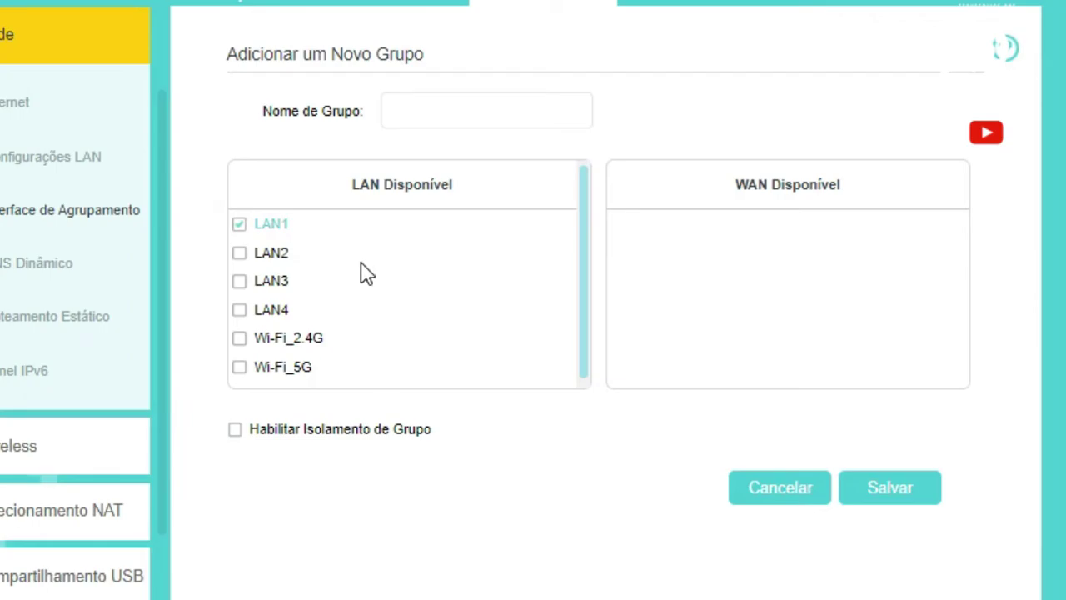
left_click(240, 337)
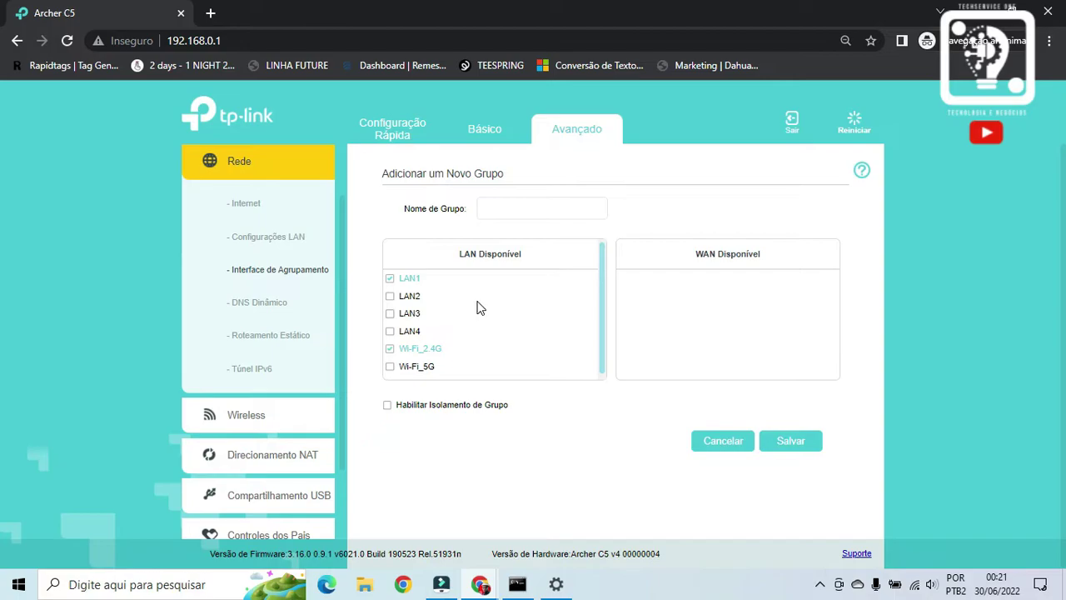
Name the new group CFTV IP and save it with group isolation enabled.
left_click(507, 208)
type("CFTV")
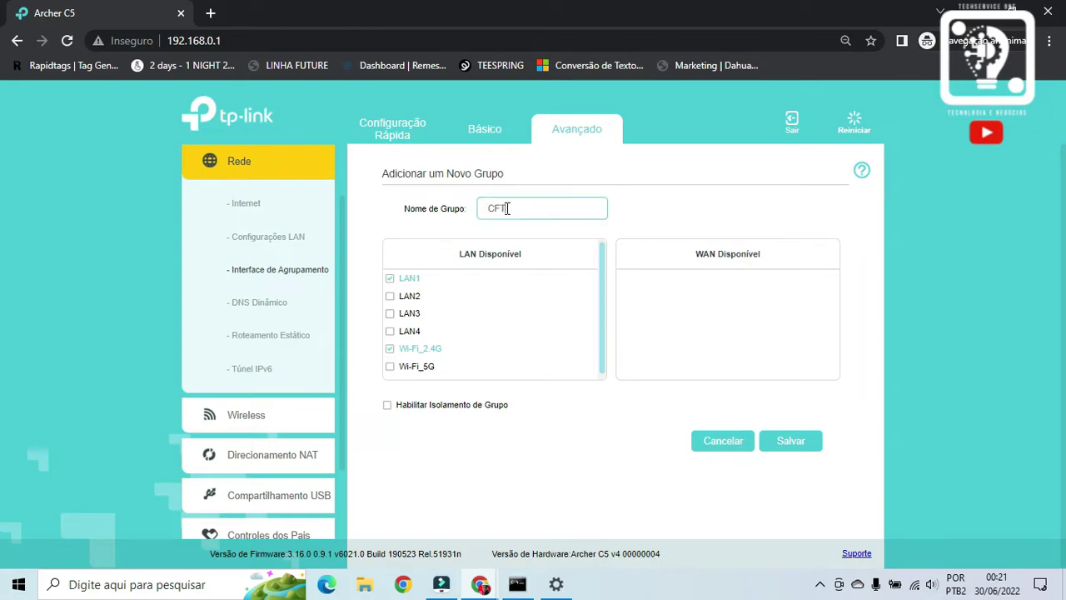
type(" IP")
left_click(386, 405)
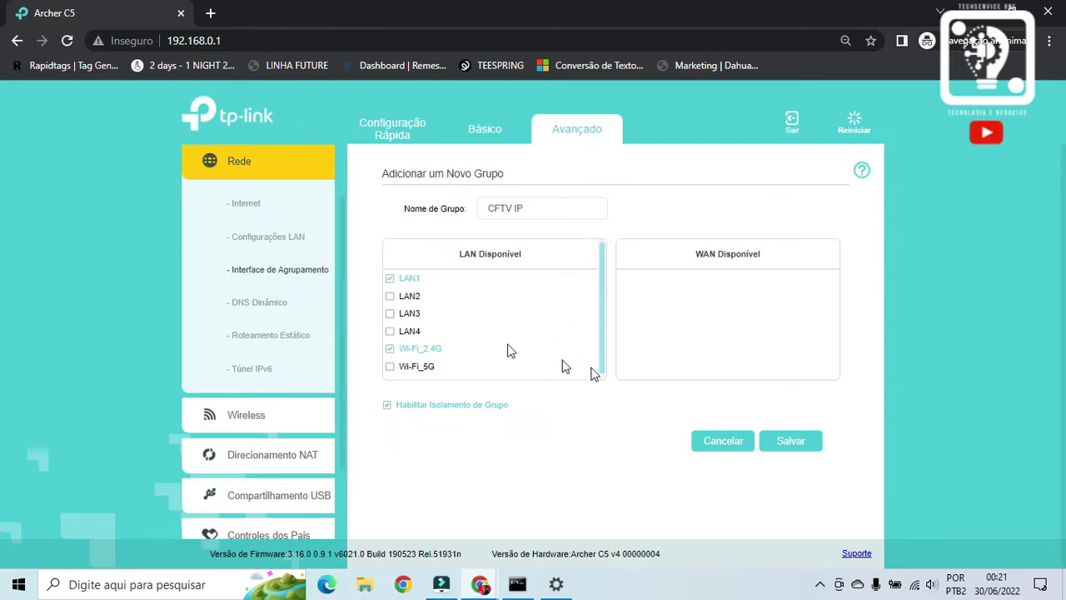
left_click(788, 446)
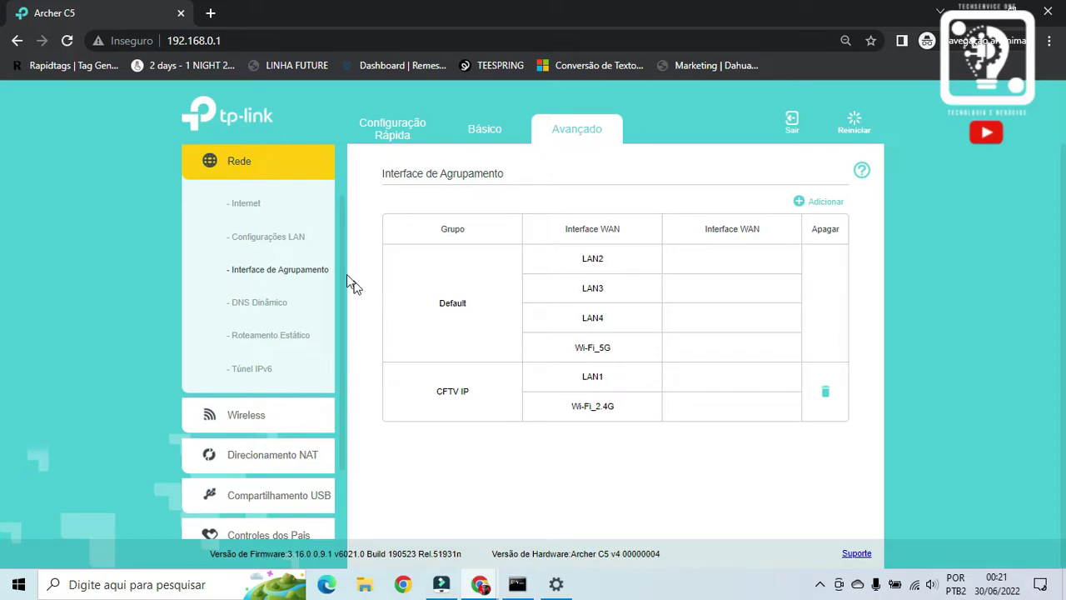
Examine the DHCP server configuration of the CFTV IP group in the LAN settings, leaving it without saving changes.
left_click(268, 237)
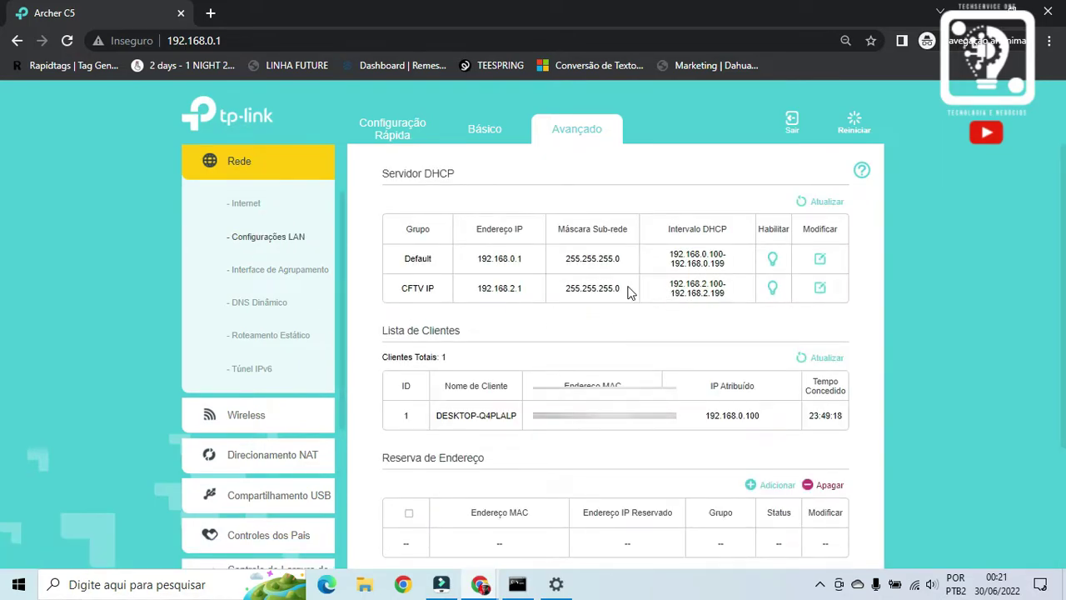
left_click(819, 288)
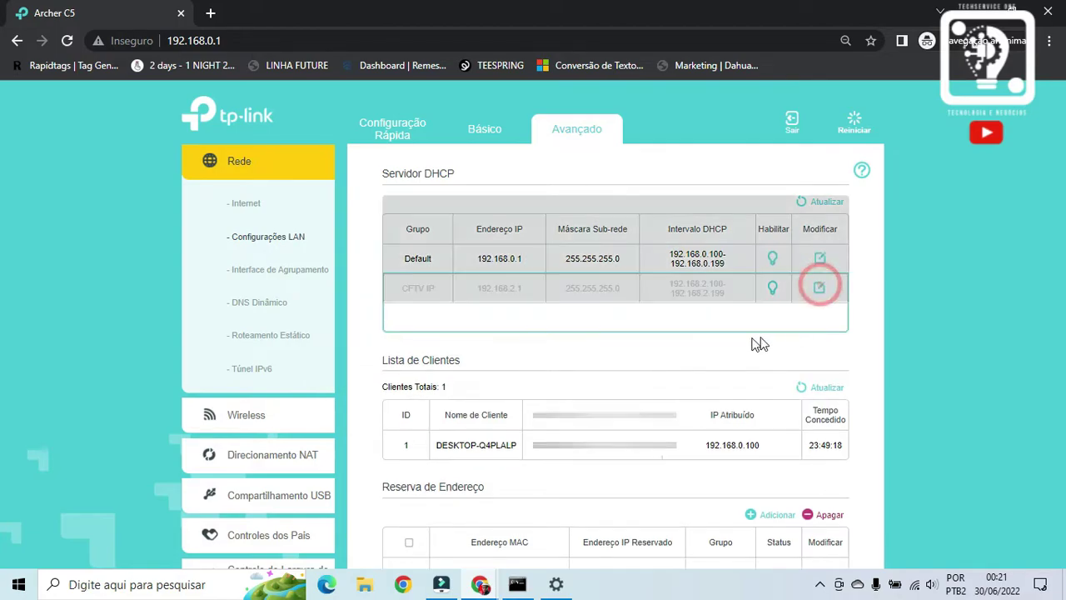
scroll(741, 376, "down", 1)
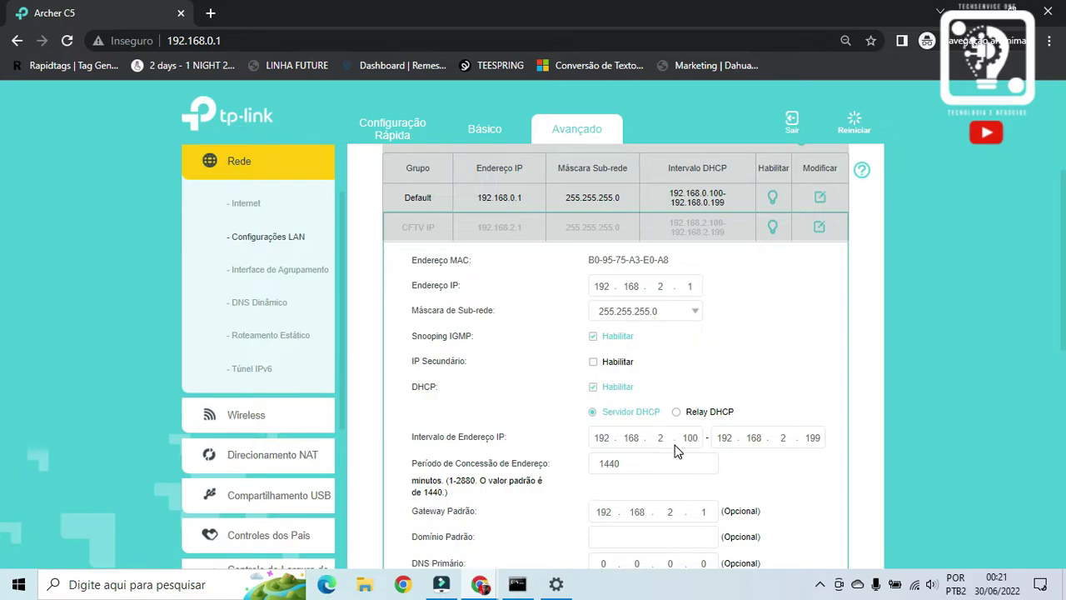
scroll(660, 433, "down", 2)
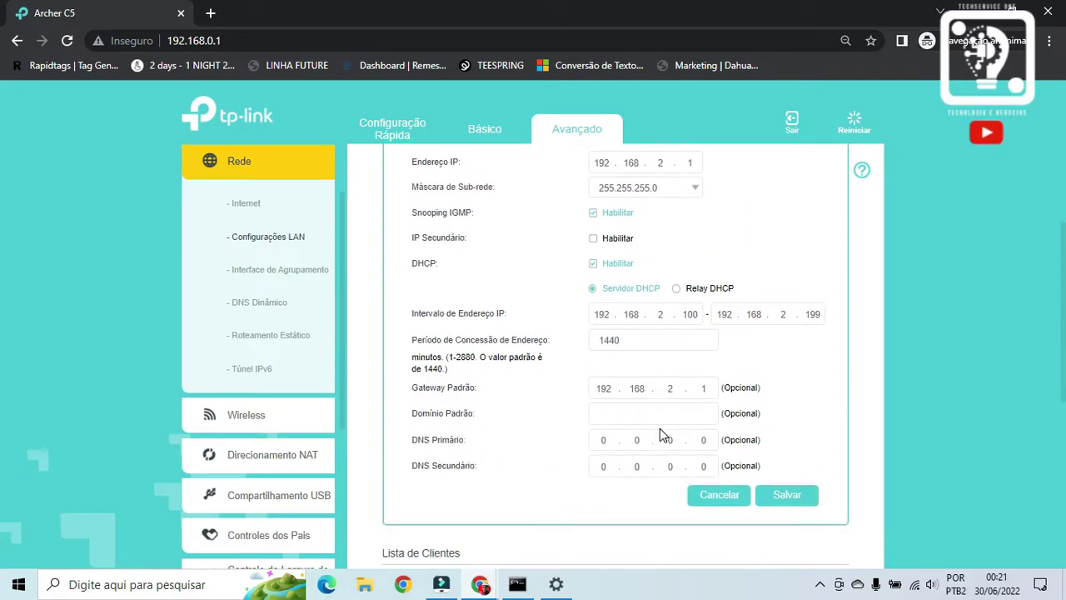
scroll(660, 433, "up", 3)
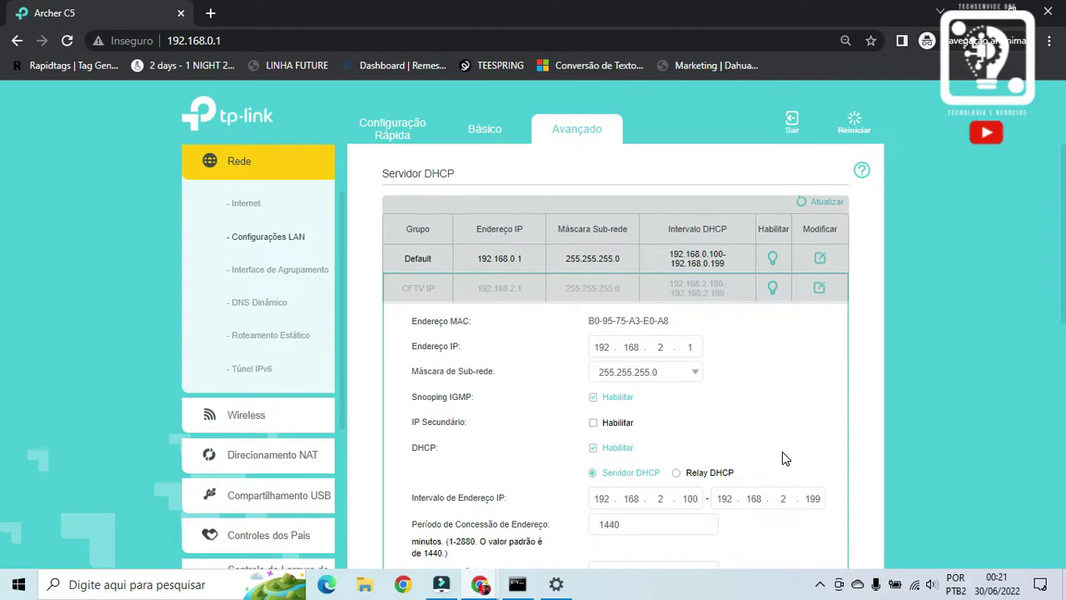
scroll(782, 458, "down", 3)
left_click(715, 459)
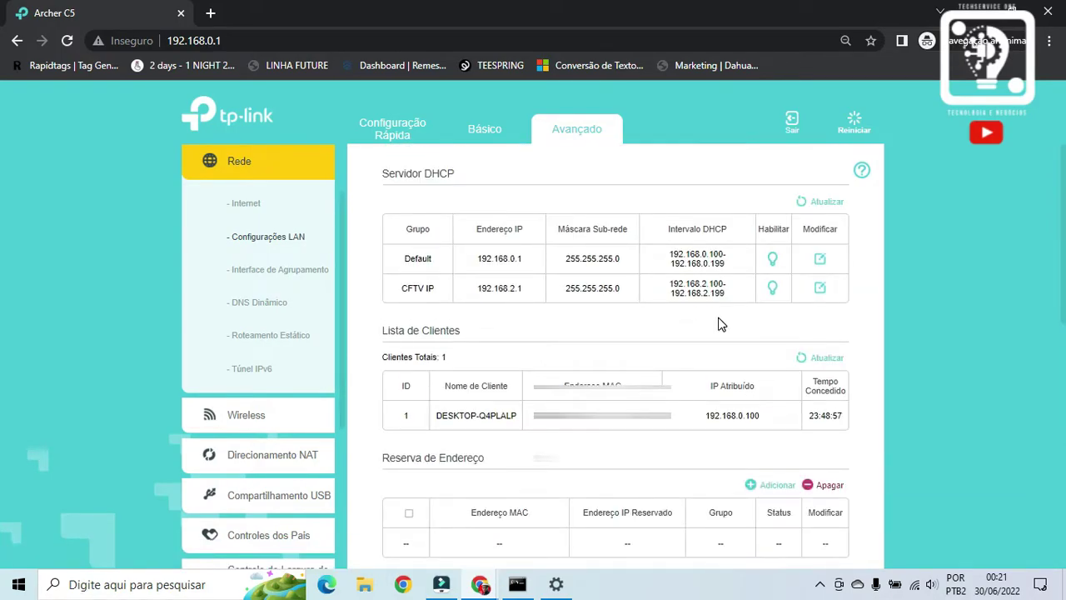
Check the interface groups and compare the IP addresses assigned to the clients in the LAN settings.
left_click(280, 269)
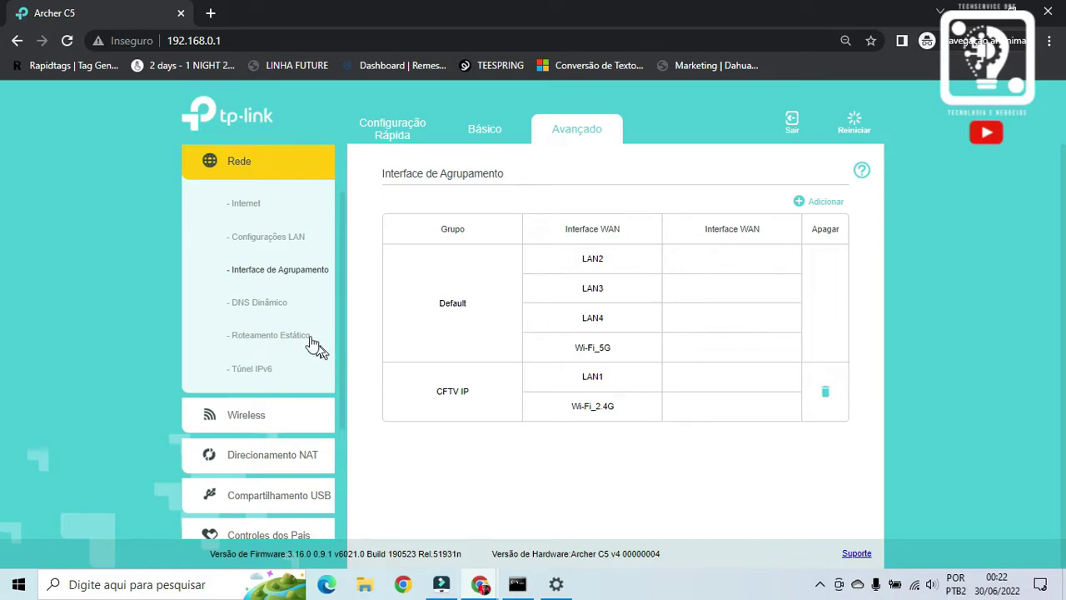
scroll(286, 230, "up", 2)
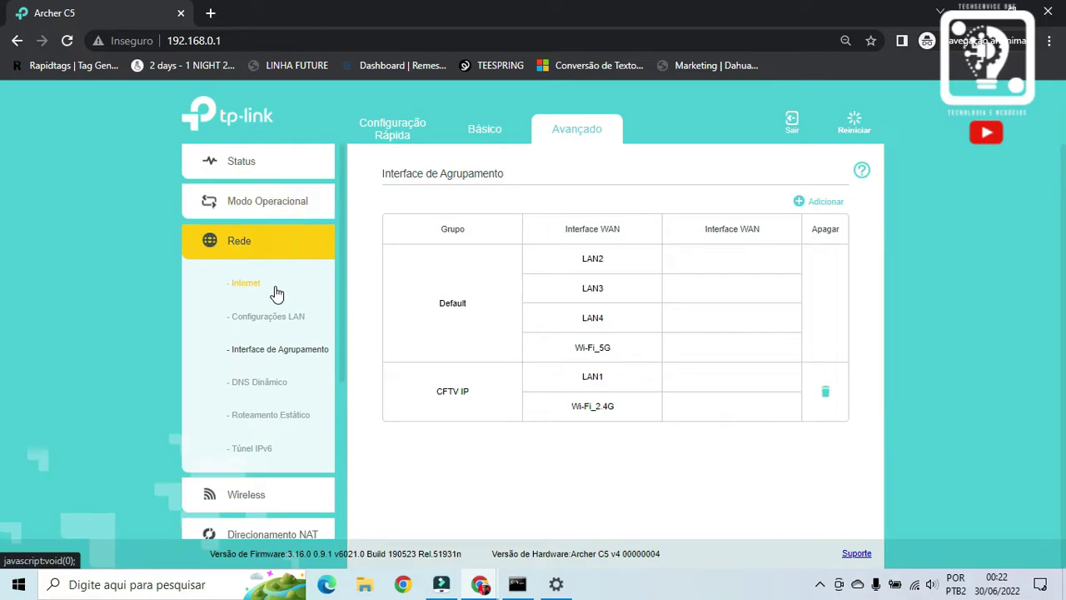
left_click(275, 318)
scroll(665, 423, "down", 2)
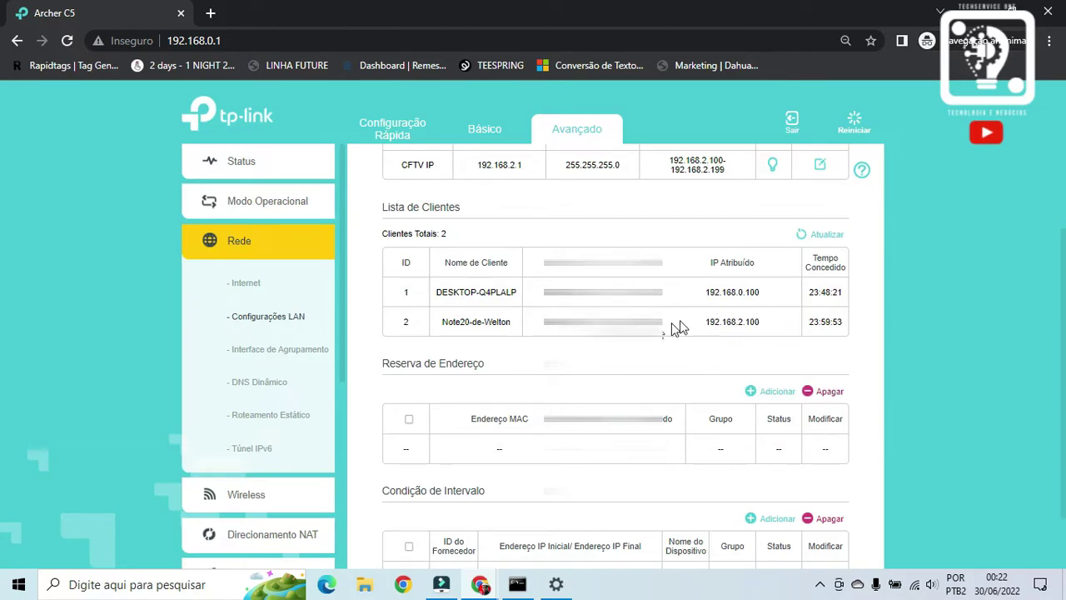
left_click_drag(761, 322, 760, 296)
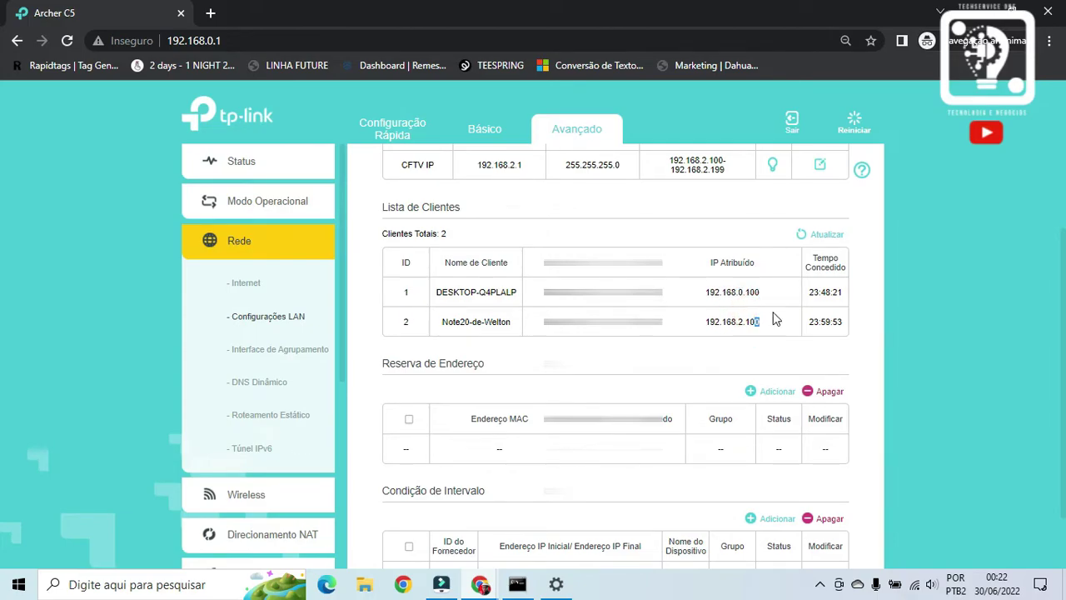
left_click_drag(773, 318, 771, 292)
left_click(724, 339)
scroll(682, 304, "up", 3)
scroll(691, 343, "down", 4)
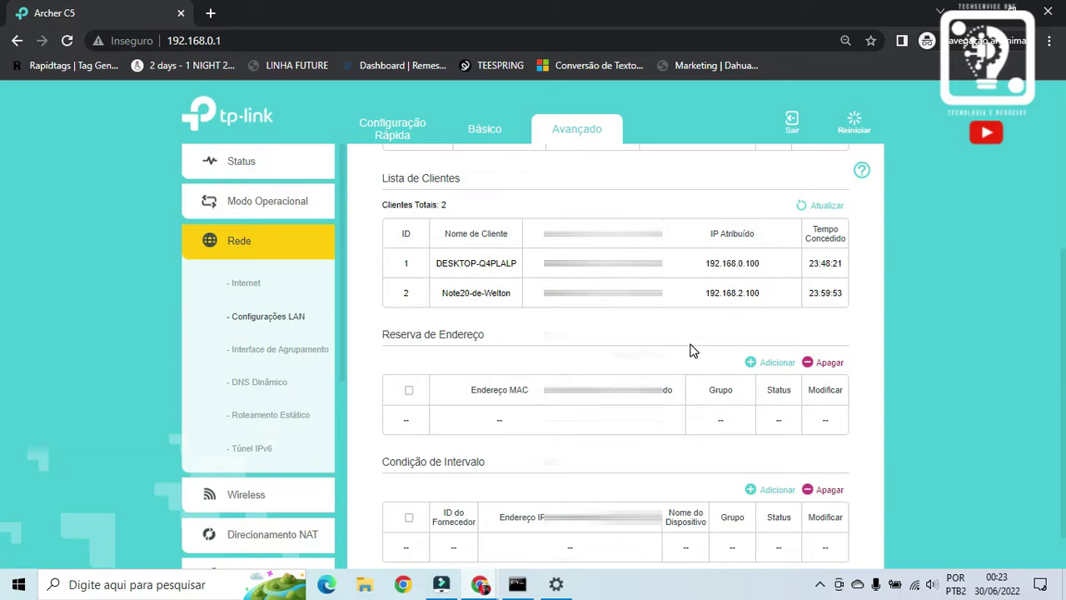
Add an address reservation for the connected Note20 phone with IP 192.168.2.100 in the CFTV IP group and save it.
scroll(689, 350, "down", 1)
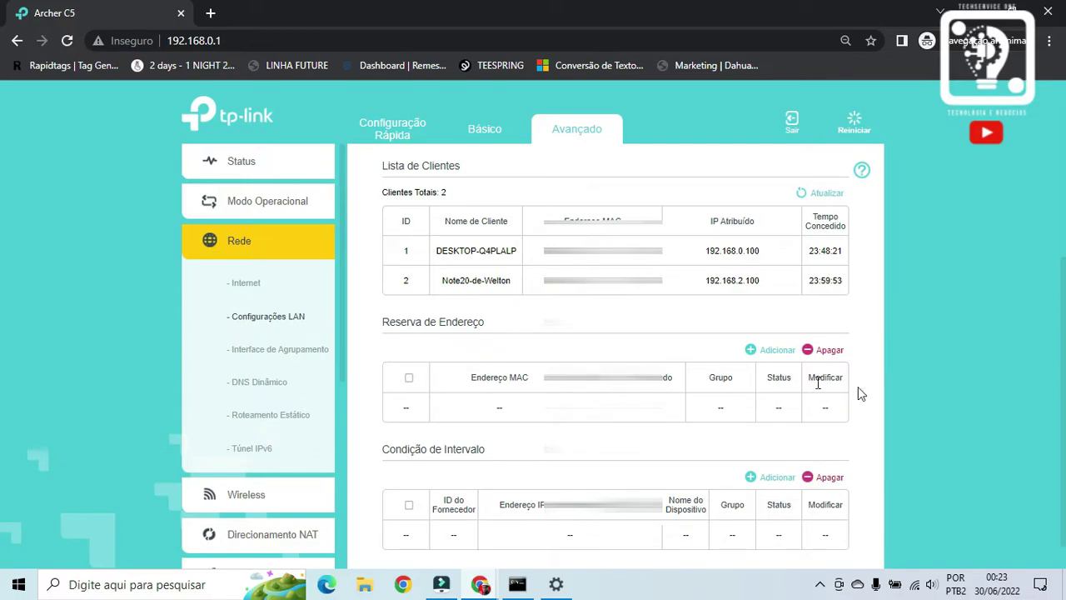
left_click(770, 350)
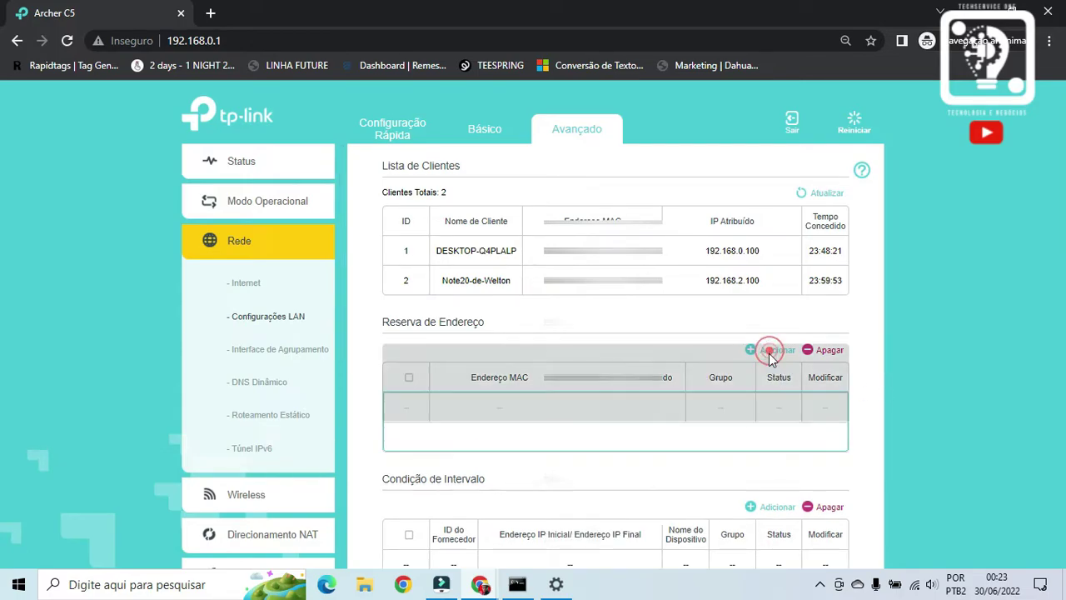
left_click(723, 444)
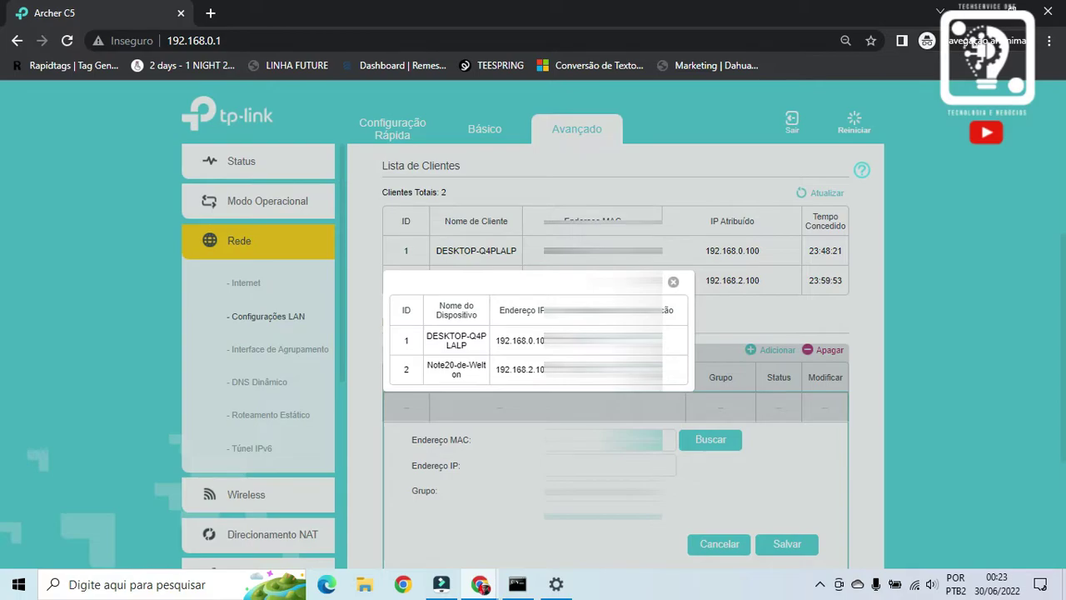
left_click(583, 340)
scroll(752, 440, "down", 2)
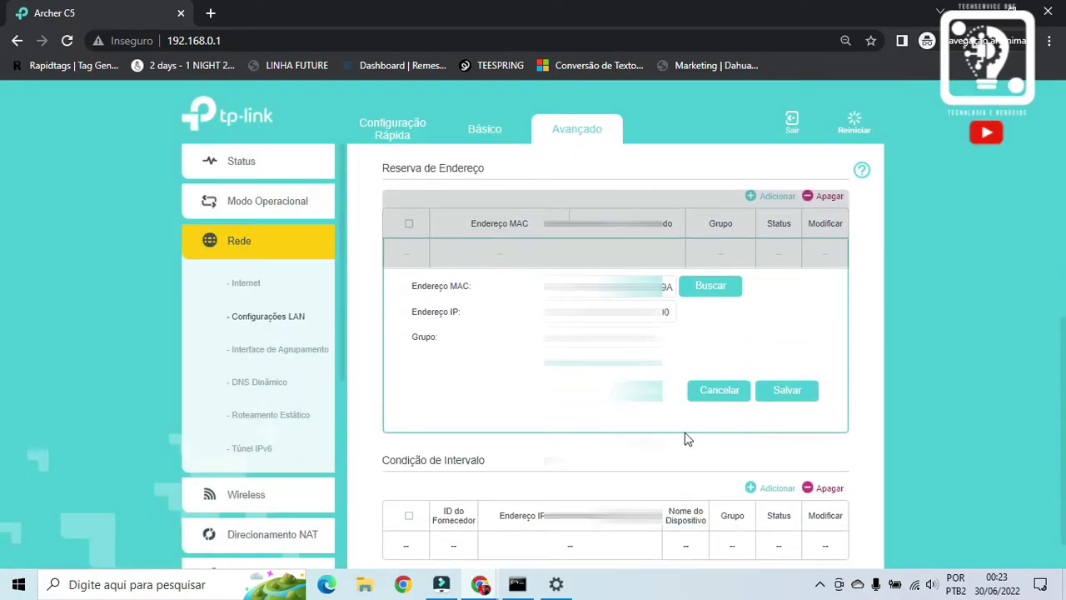
left_click(602, 338)
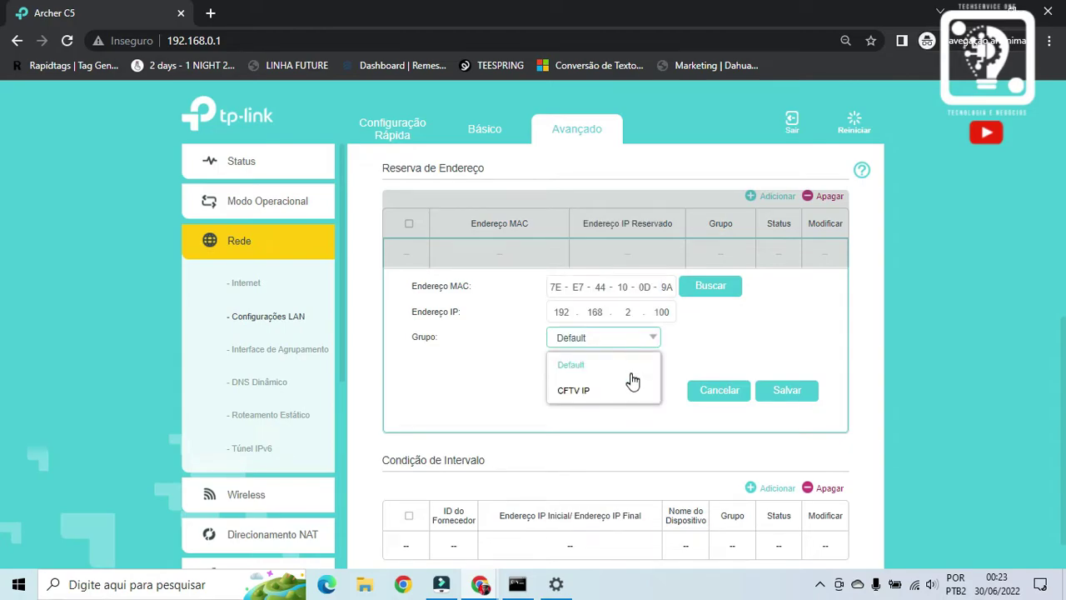
left_click(604, 389)
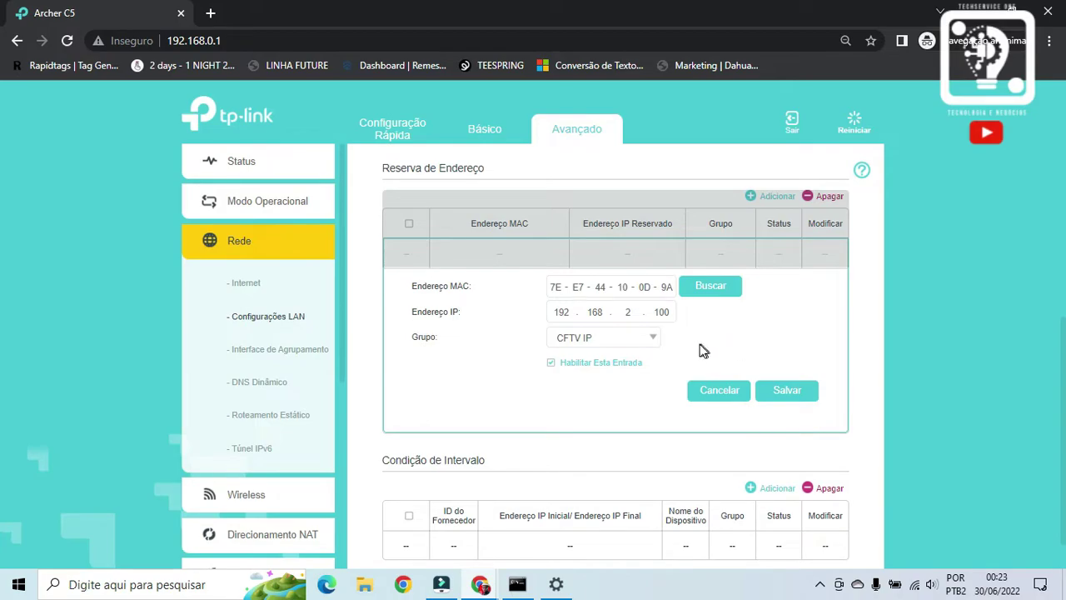
left_click(787, 390)
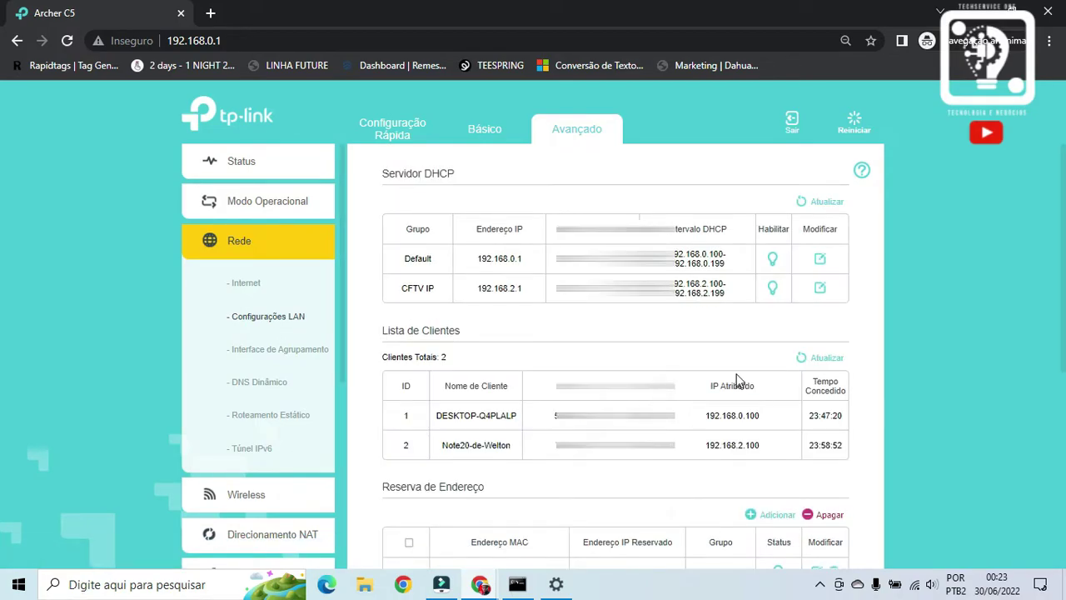
Review the saved address reservation against the client list and the interface grouping table.
scroll(704, 404, "down", 2)
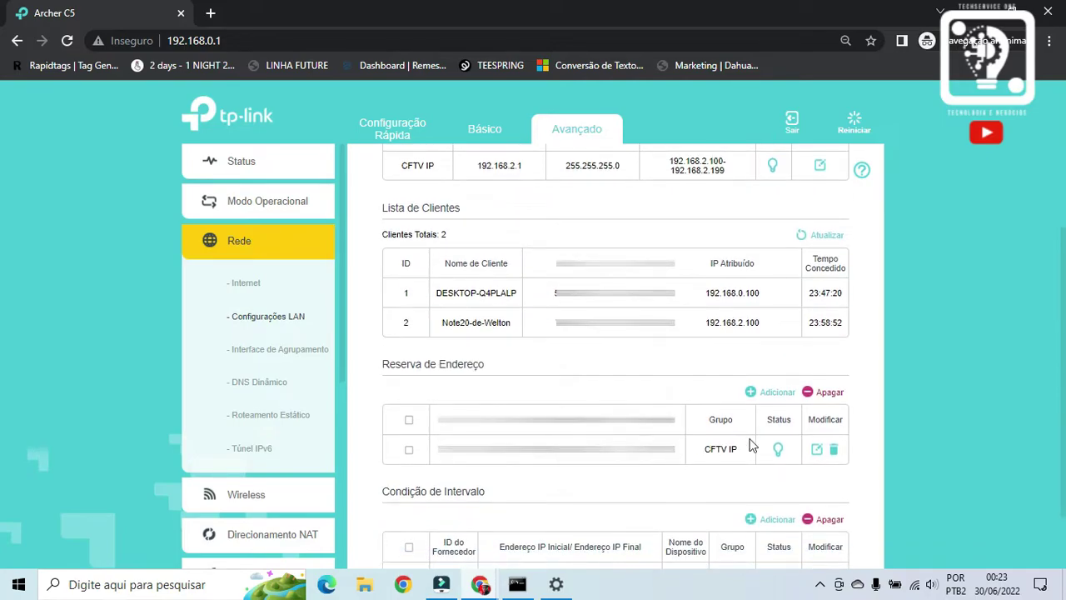
scroll(742, 448, "down", 1)
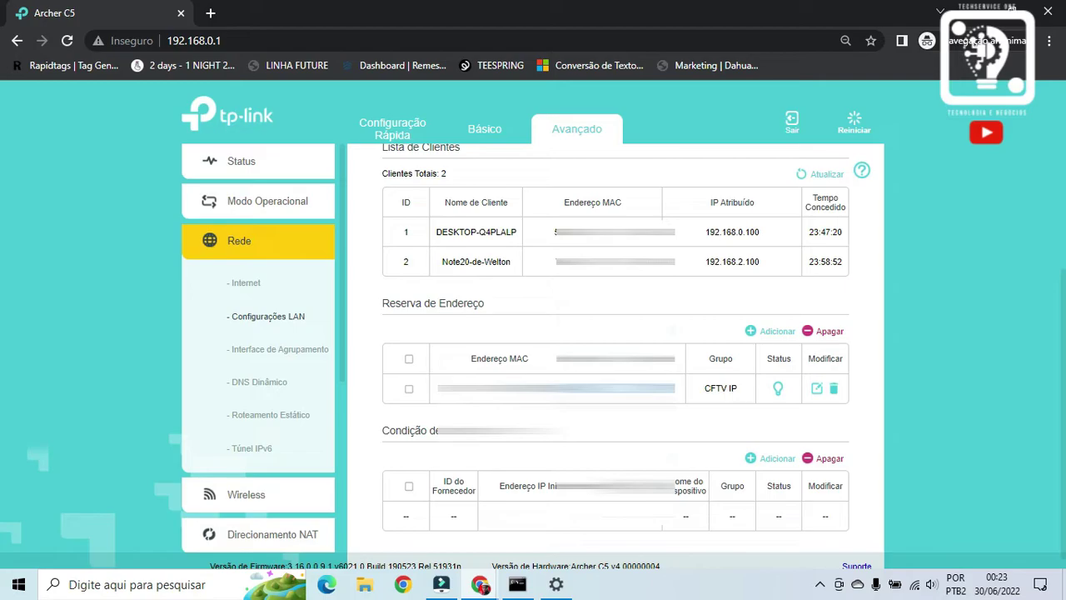
left_click(690, 390)
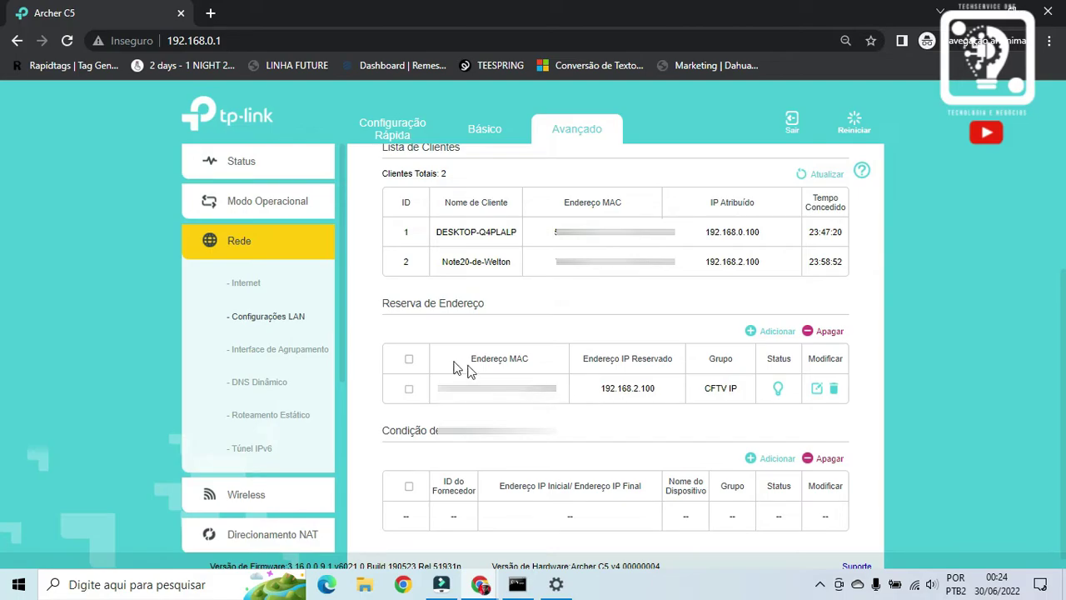
left_click(271, 351)
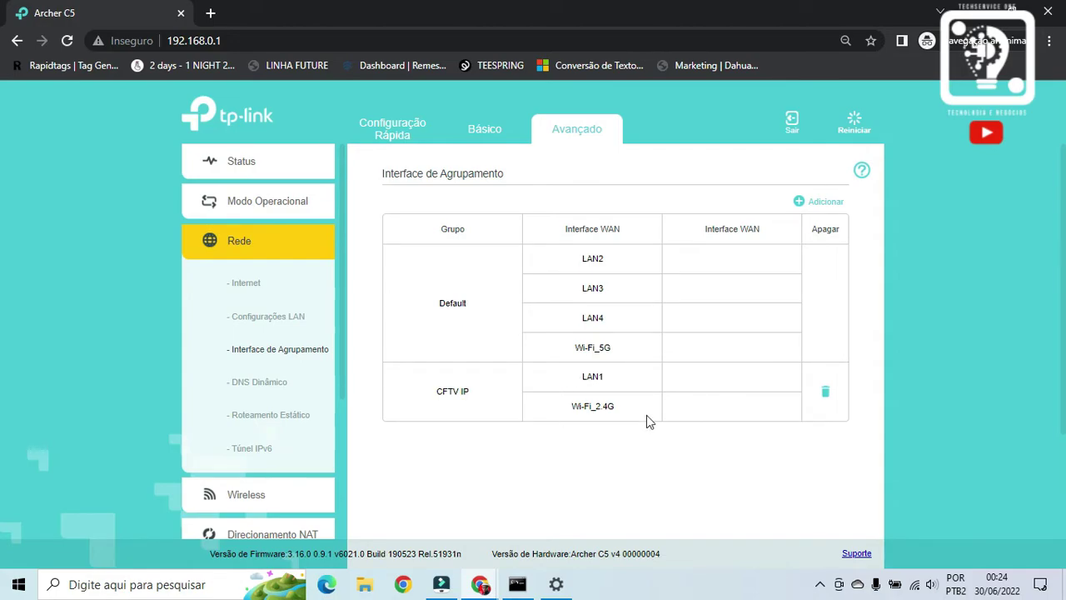
left_click(293, 317)
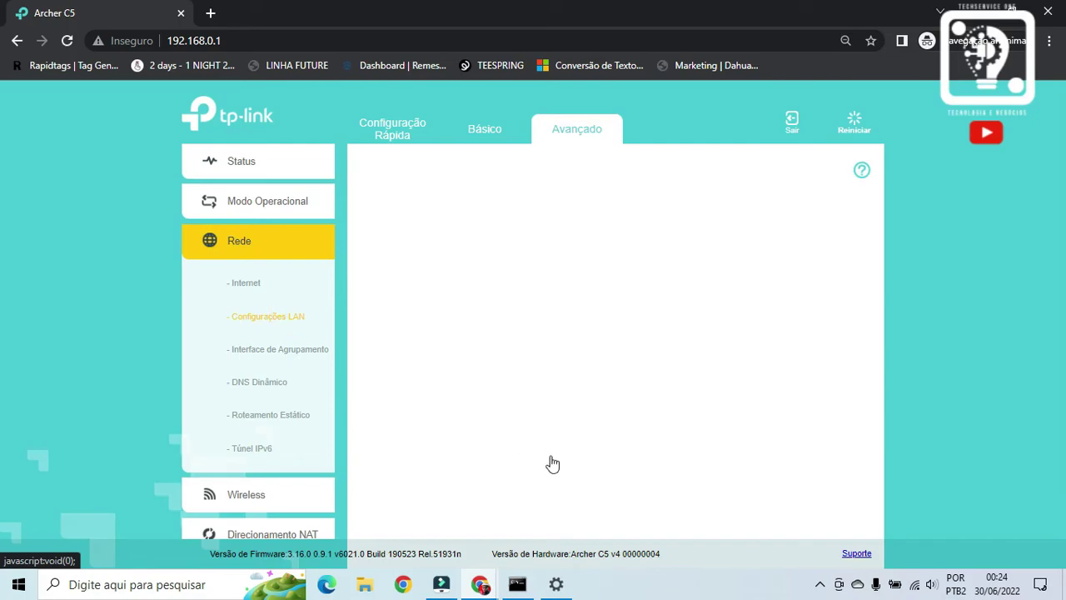
scroll(704, 406, "down", 2)
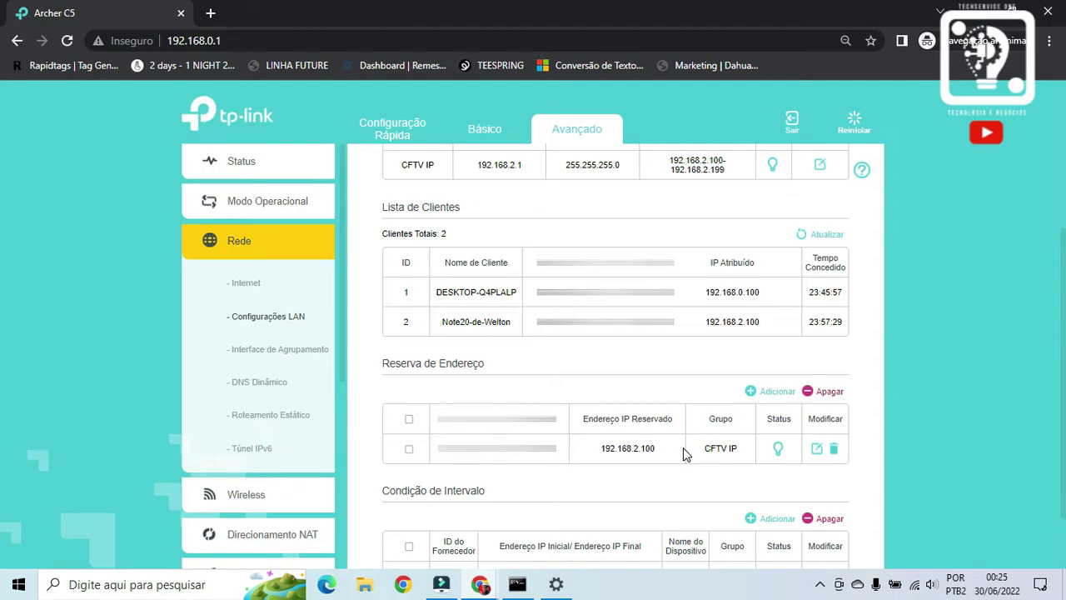
scroll(683, 447, "down", 1)
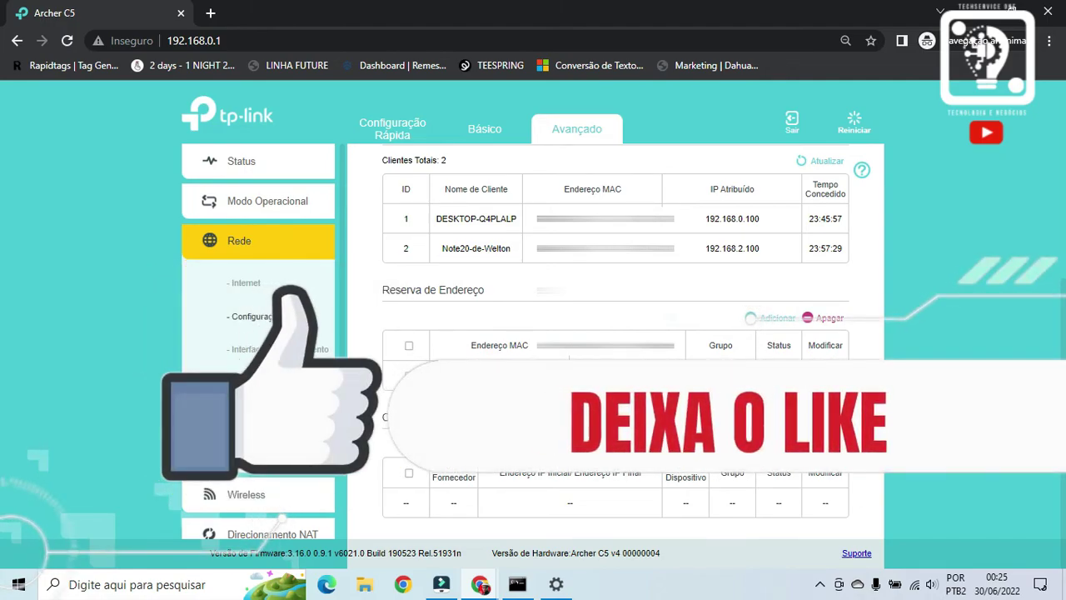
left_click(749, 317)
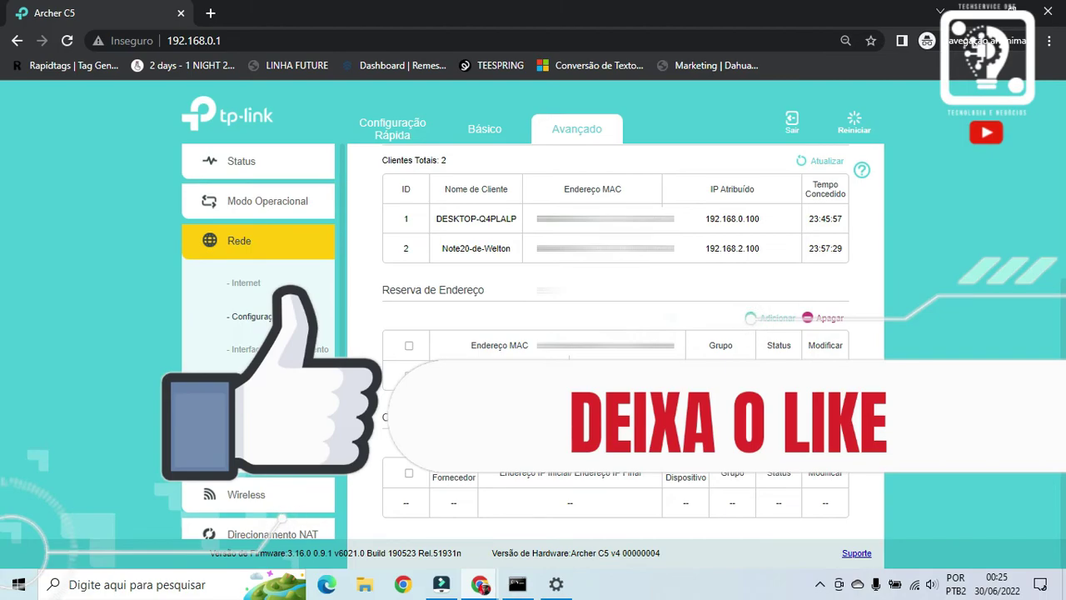